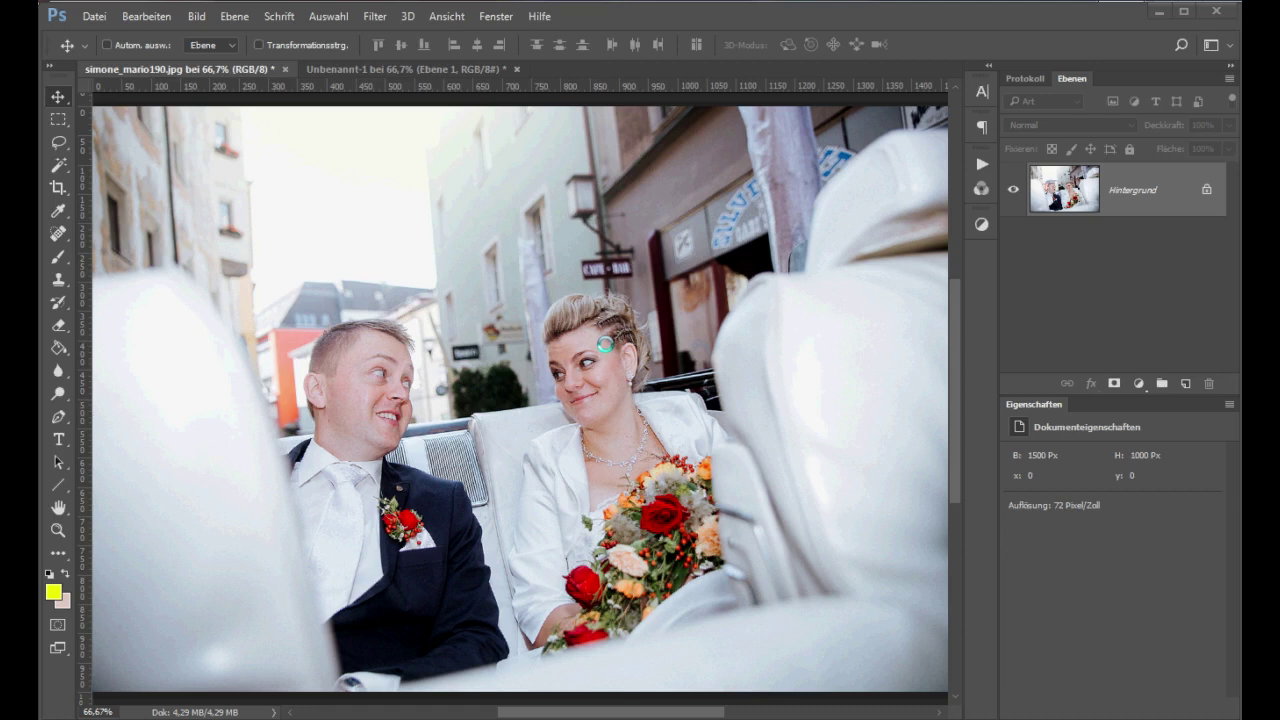
# Add a Curves adjustment layer (Kurven 1) above the wedding photo's background.
pyautogui.click(981, 224)
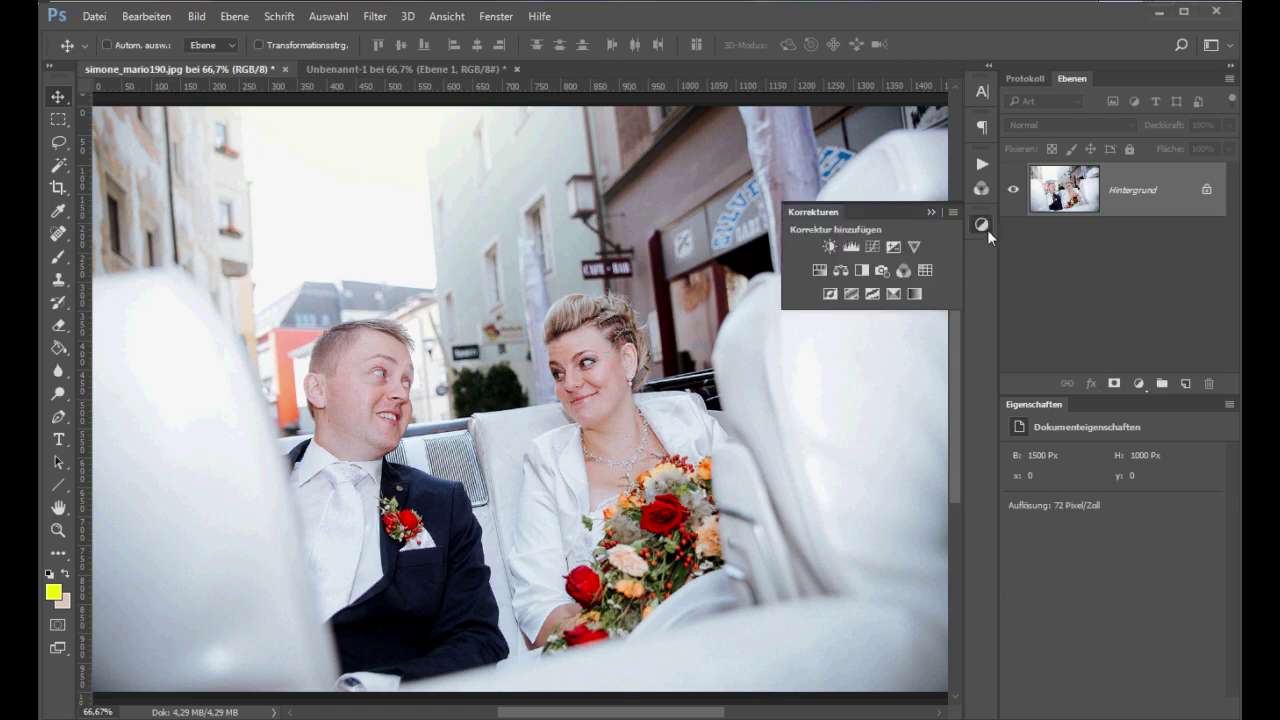
pyautogui.click(871, 246)
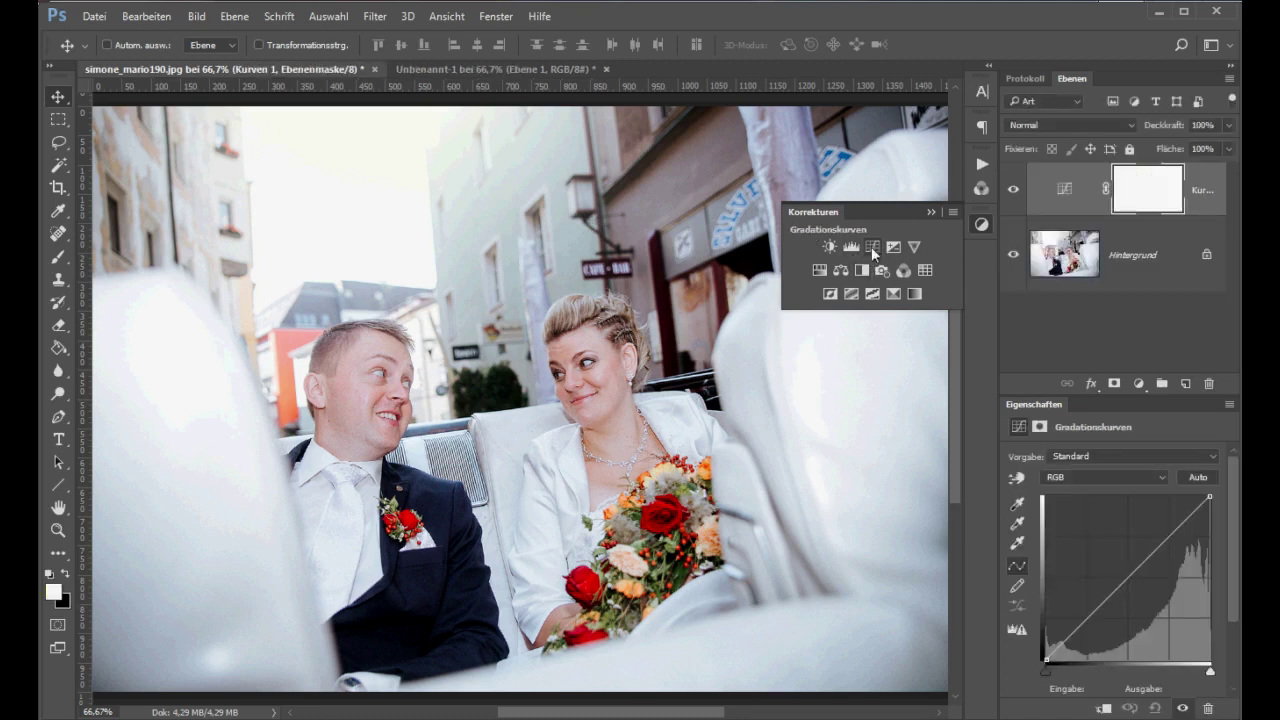
pyautogui.click(932, 212)
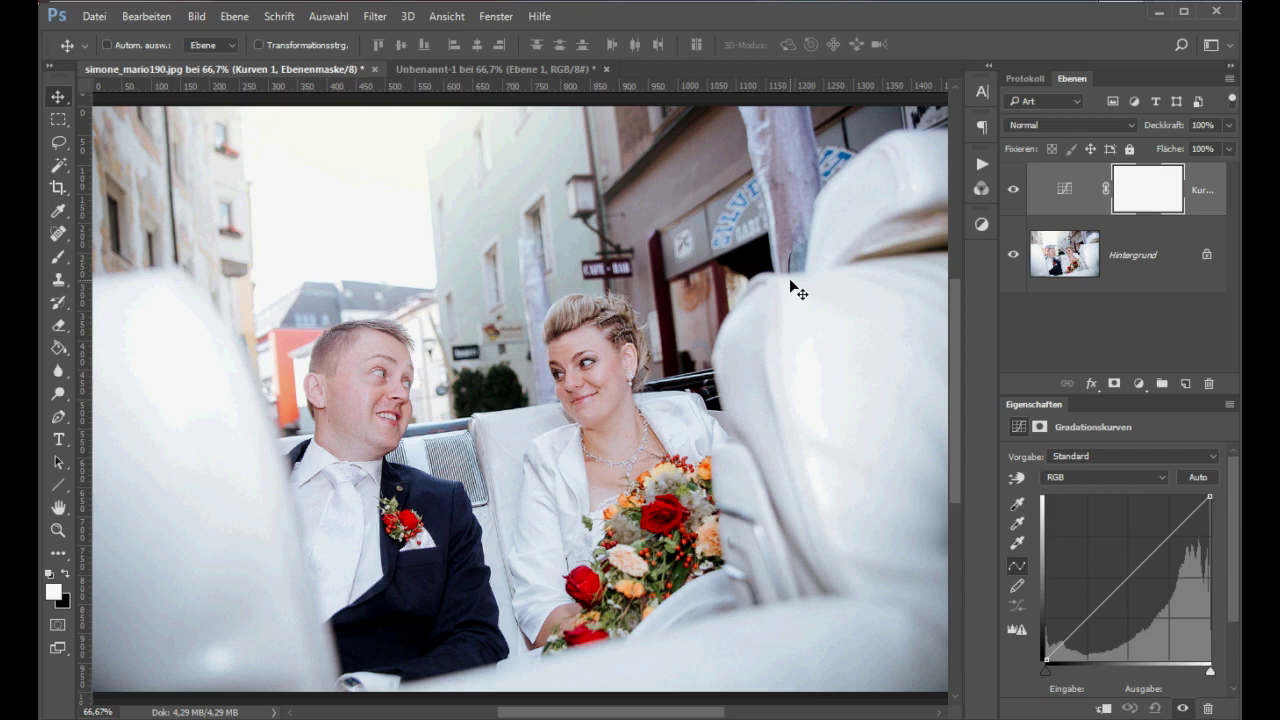
pyautogui.hotkey('ctrl', 'Tab')
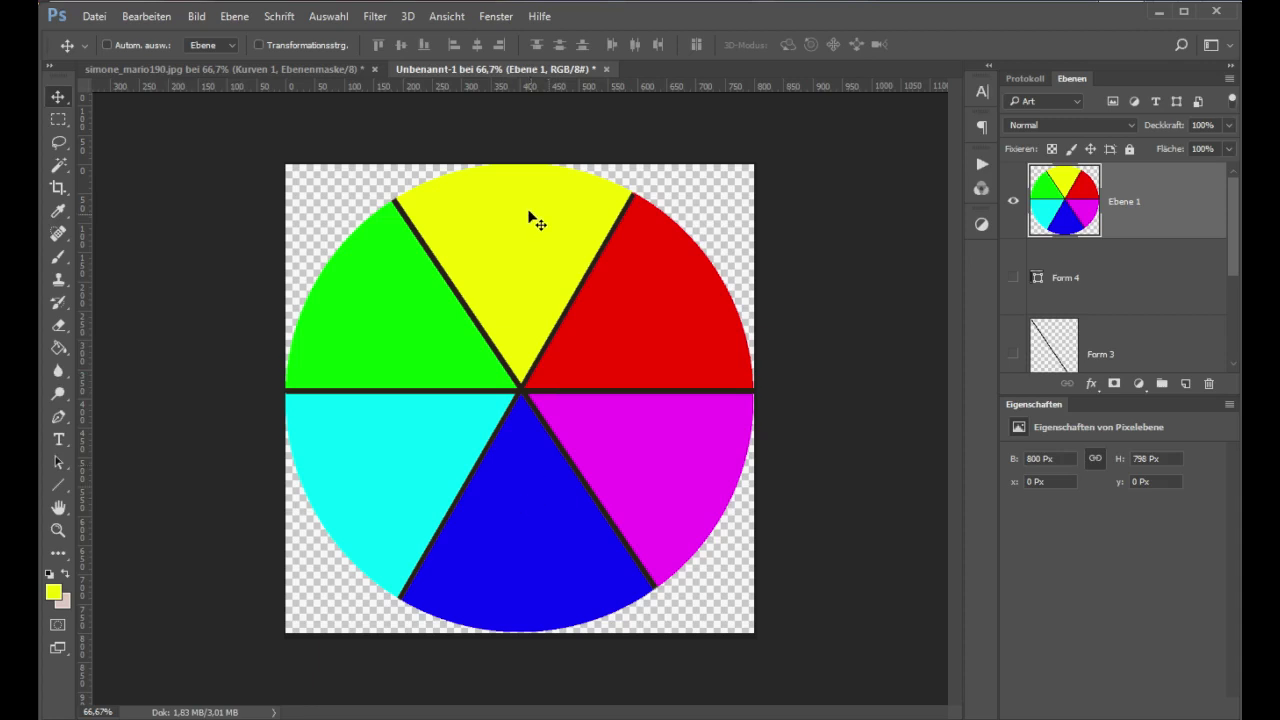
# On the wedding photo, lift the Rot channel curve to map input 48 to 64.
pyautogui.click(295, 68)
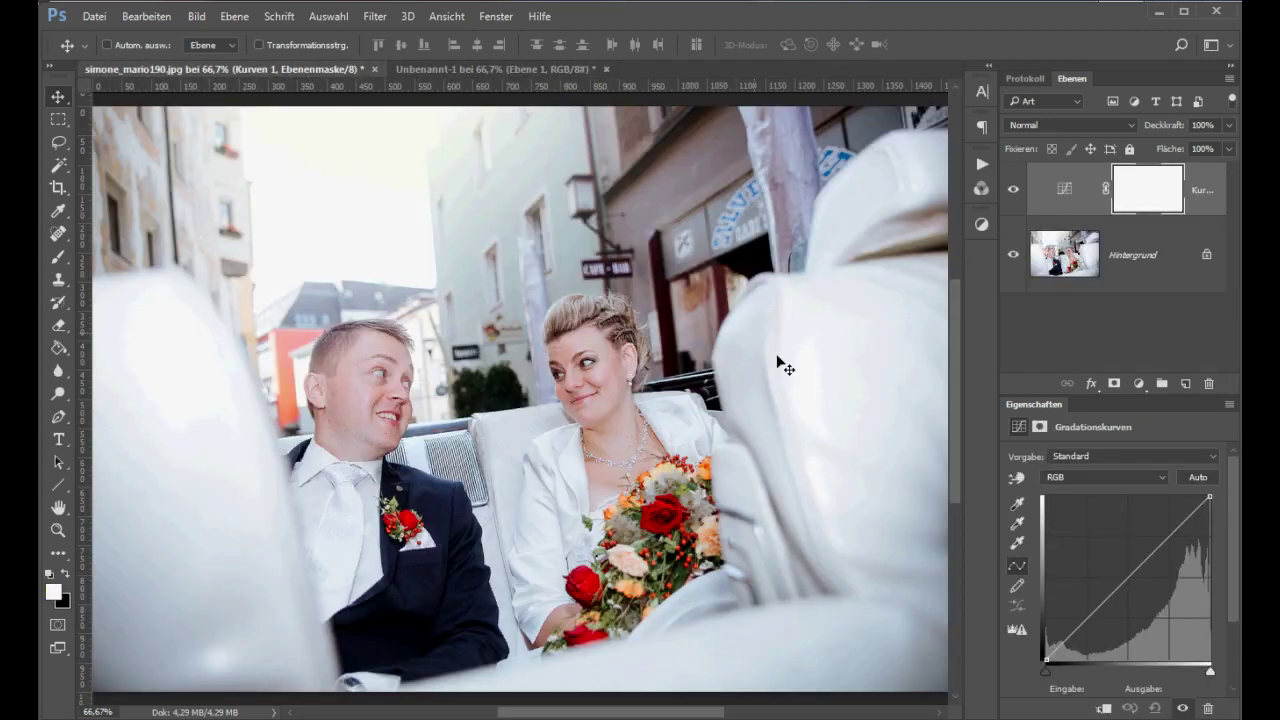
pyautogui.click(1071, 477)
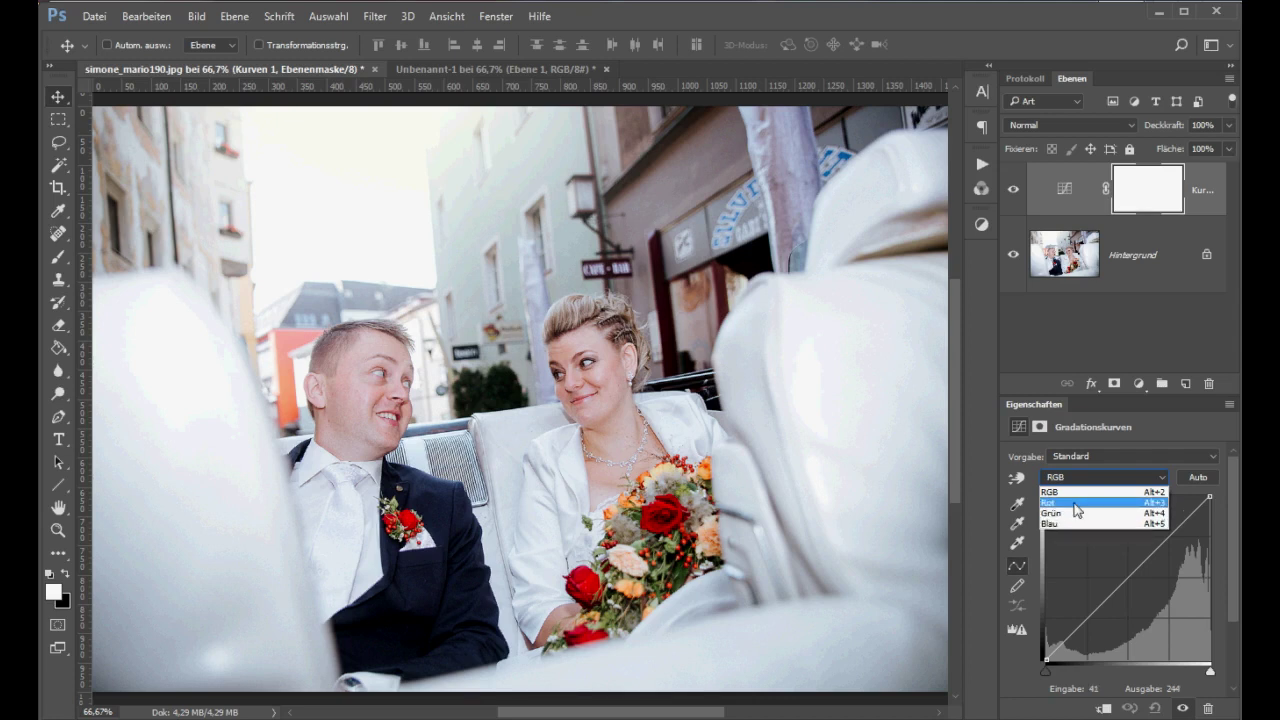
pyautogui.click(1076, 503)
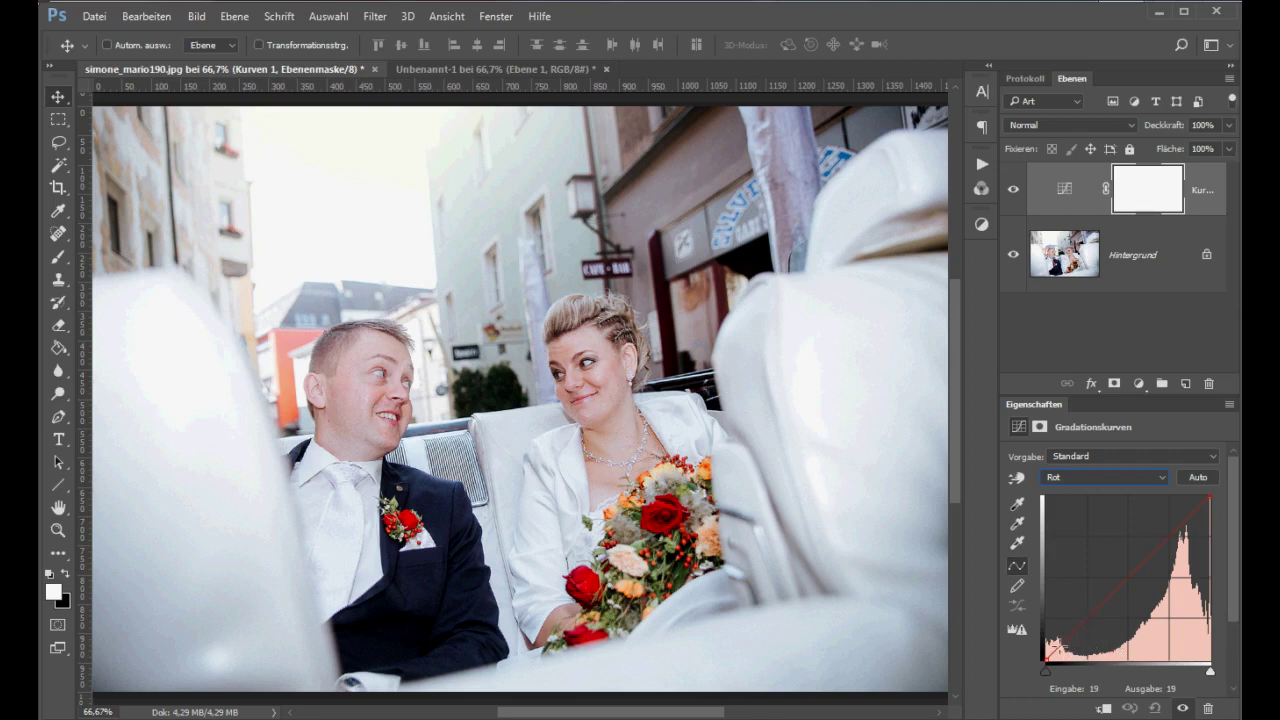
pyautogui.moveTo(1081, 626); pyautogui.dragTo(1076, 618)
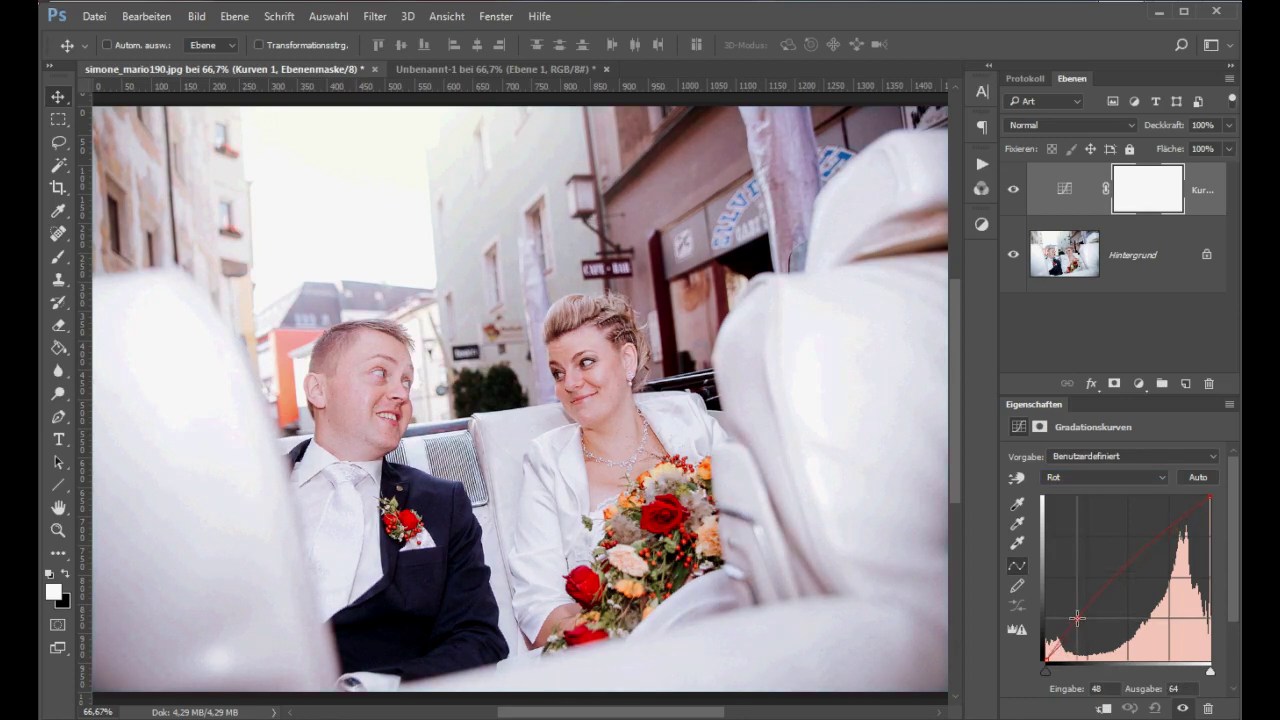
pyautogui.click(1069, 476)
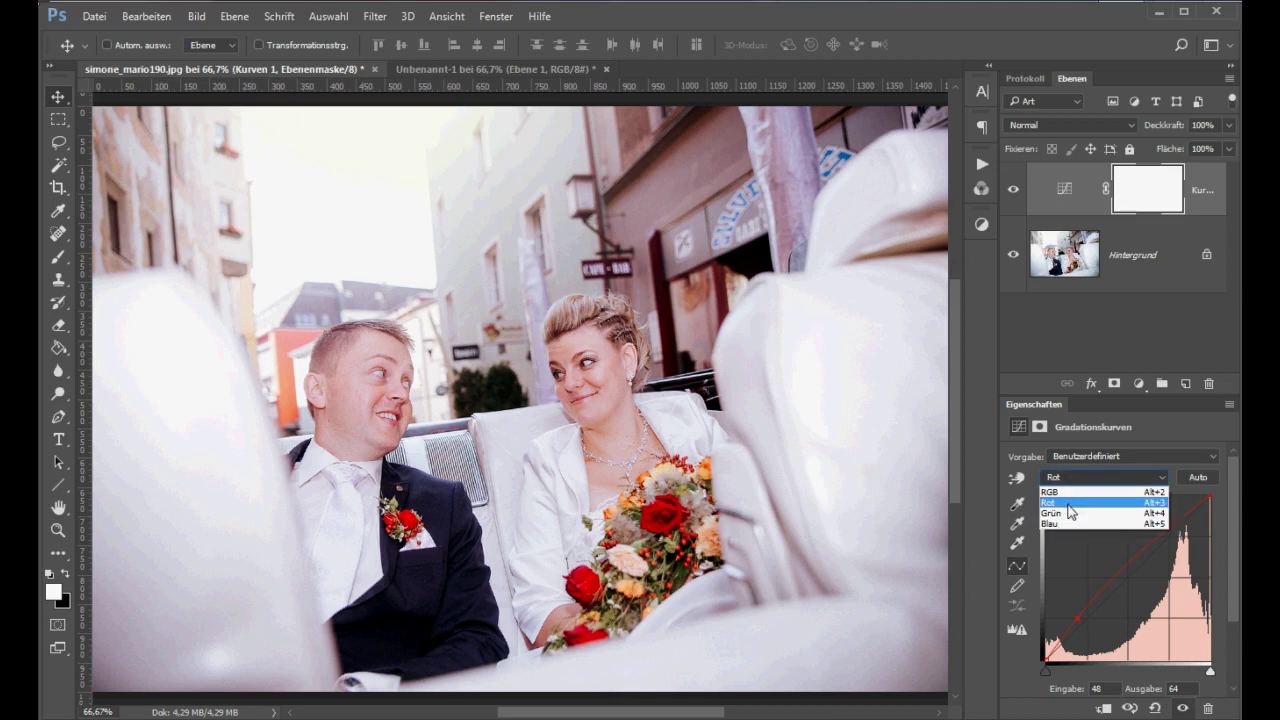
# Add and drag several red curve points, ending with input 45 lifted to 77.
pyautogui.click(1074, 475)
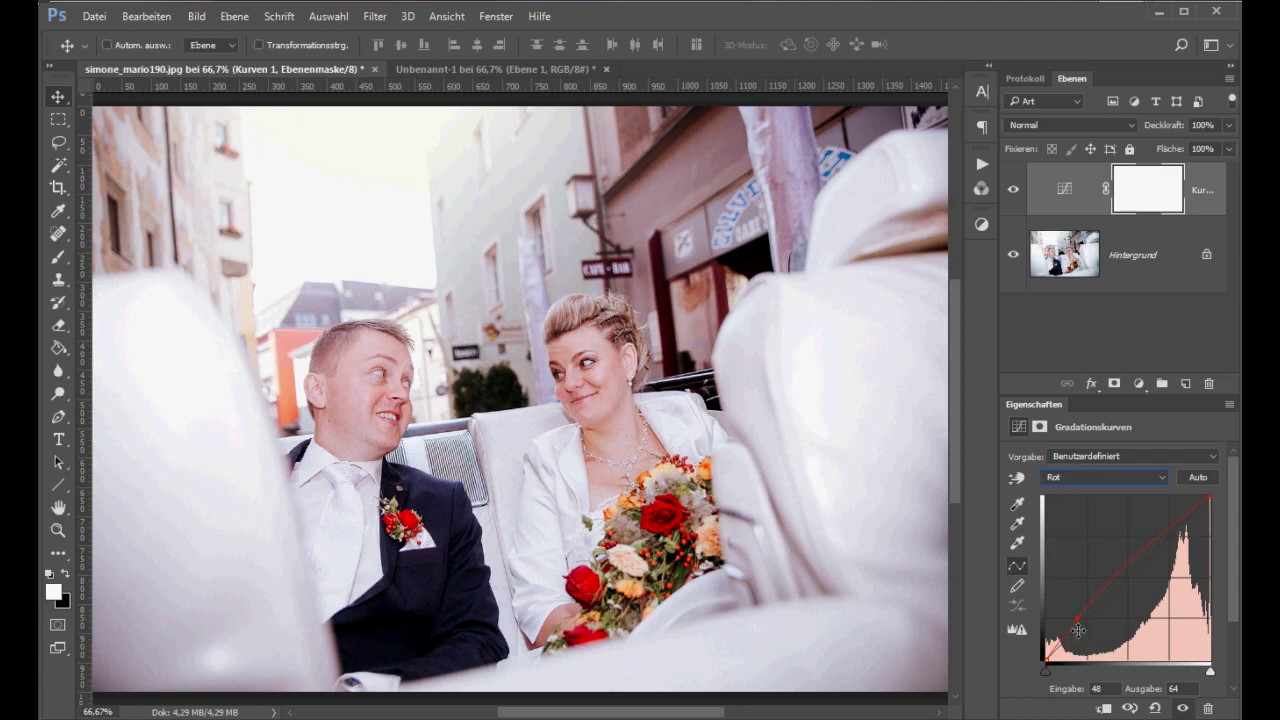
pyautogui.moveTo(1076, 616); pyautogui.dragTo(1078, 625)
pyautogui.moveTo(1173, 527); pyautogui.dragTo(1173, 520)
pyautogui.moveTo(1172, 520); pyautogui.dragTo(1176, 529)
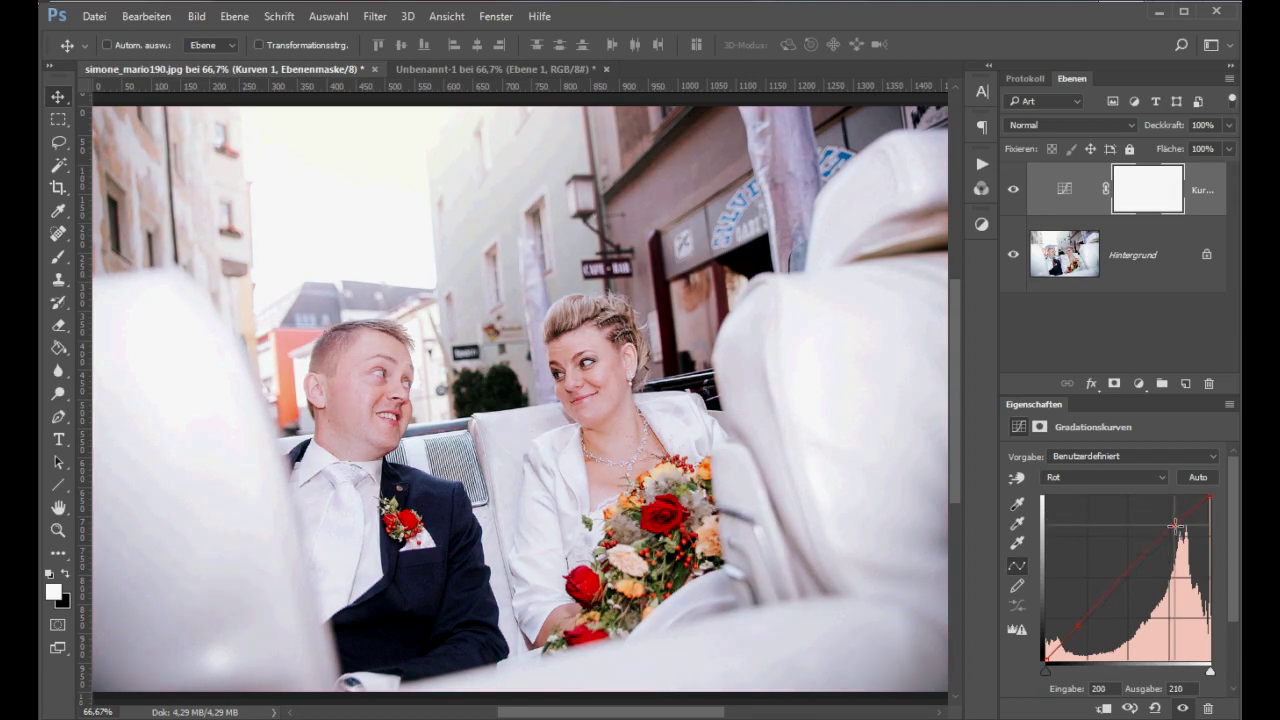
pyautogui.moveTo(1076, 628)
pyautogui.mouseDown()
pyautogui.moveTo(1072, 610)
pyautogui.moveTo(1066, 626)
pyautogui.mouseUp()
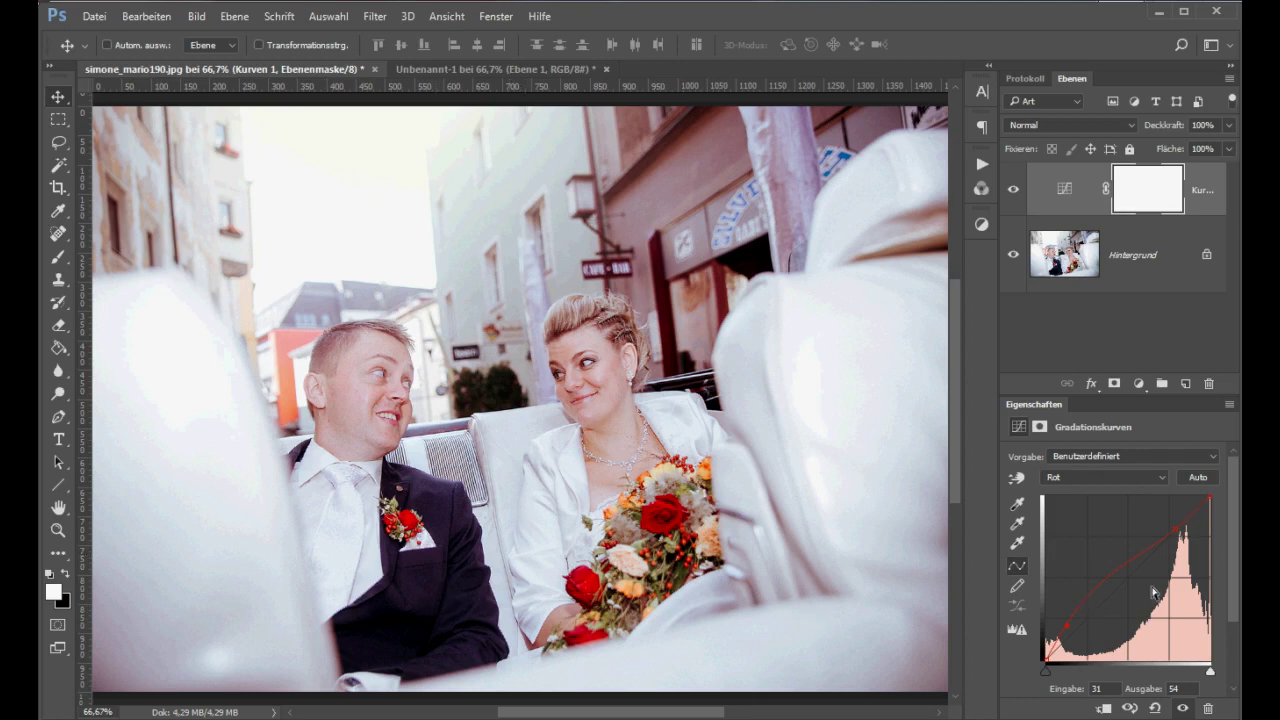
pyautogui.moveTo(1067, 627); pyautogui.dragTo(1079, 613)
pyautogui.moveTo(1175, 529); pyautogui.dragTo(1176, 532)
pyautogui.moveTo(1079, 611); pyautogui.dragTo(1076, 607)
pyautogui.hotkey('ctrl', 'Tab')
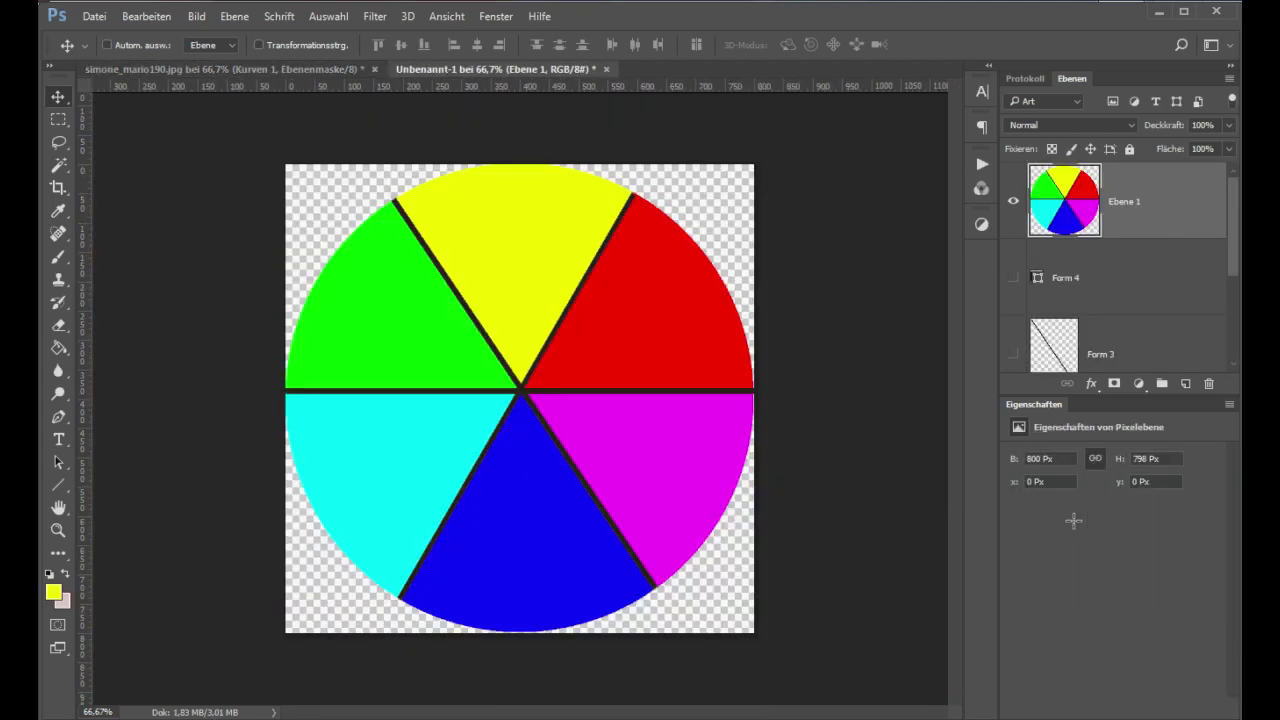
pyautogui.press('ctrl')
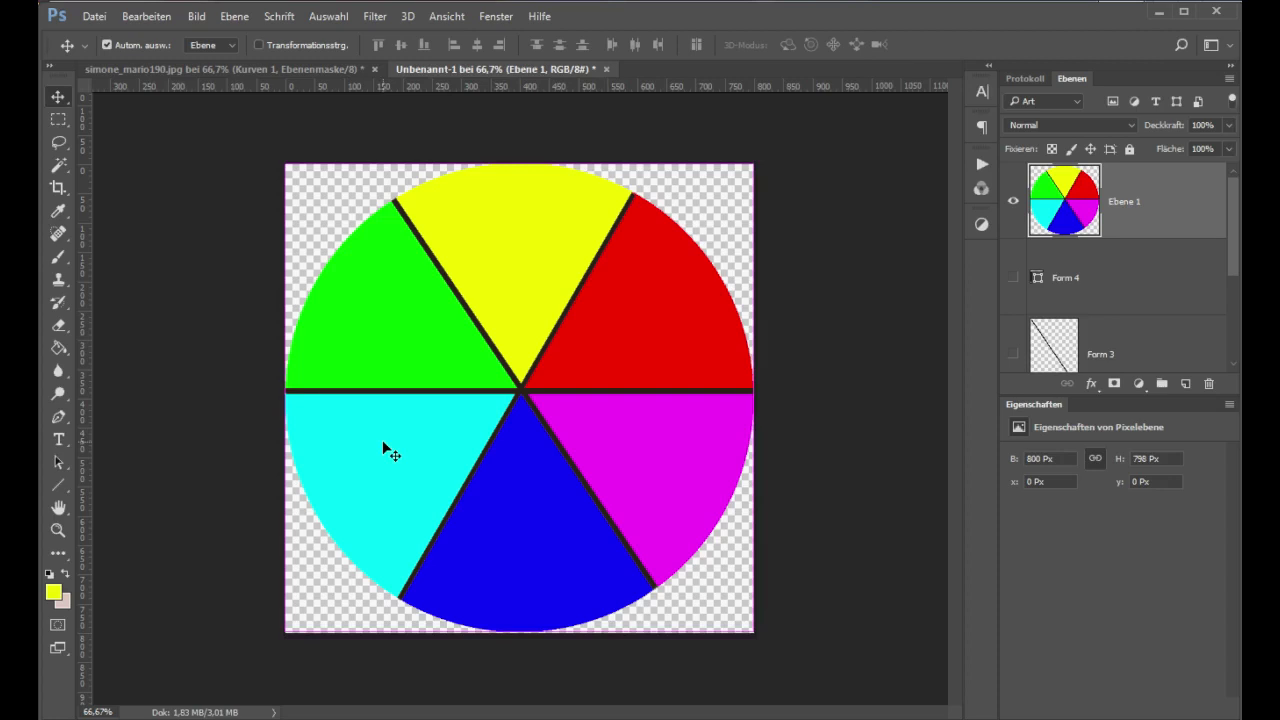
pyautogui.hotkey('ctrl', 'Tab')
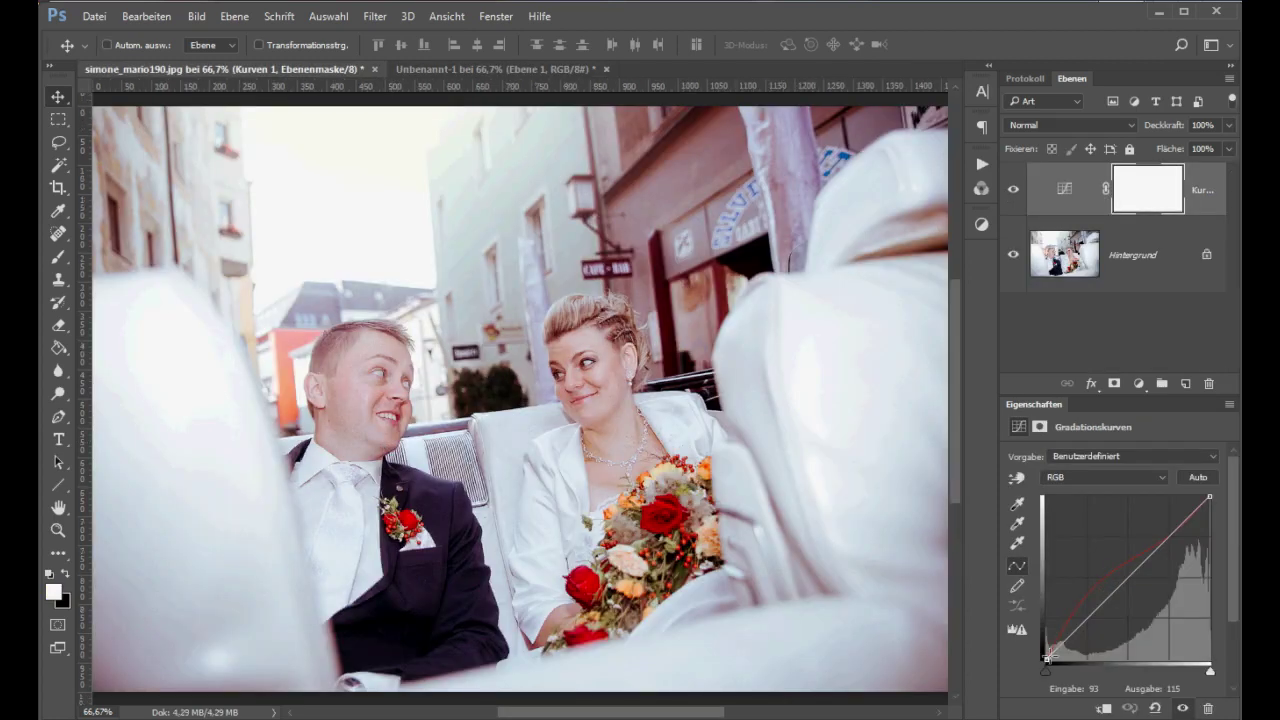
# Flatten the Rot curve so input 60 maps to 51 and 197 to 196.
pyautogui.click(1067, 480)
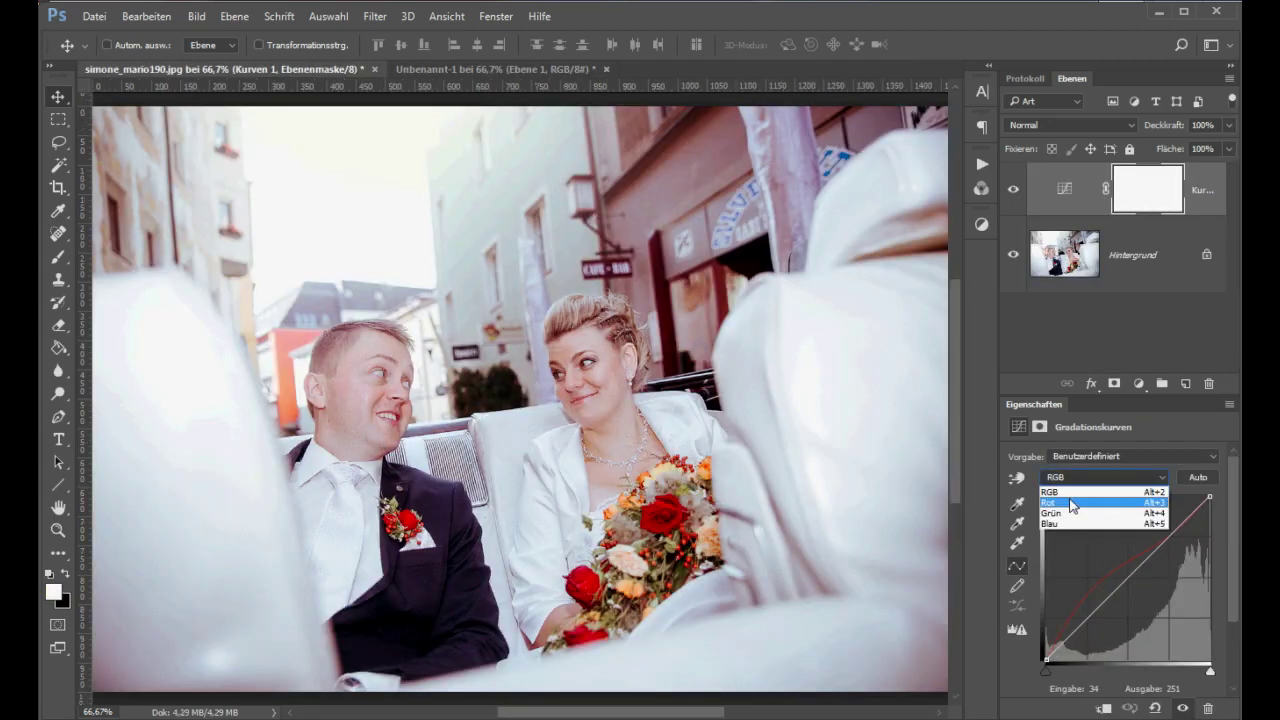
pyautogui.click(1070, 502)
pyautogui.moveTo(1077, 609); pyautogui.dragTo(1093, 632)
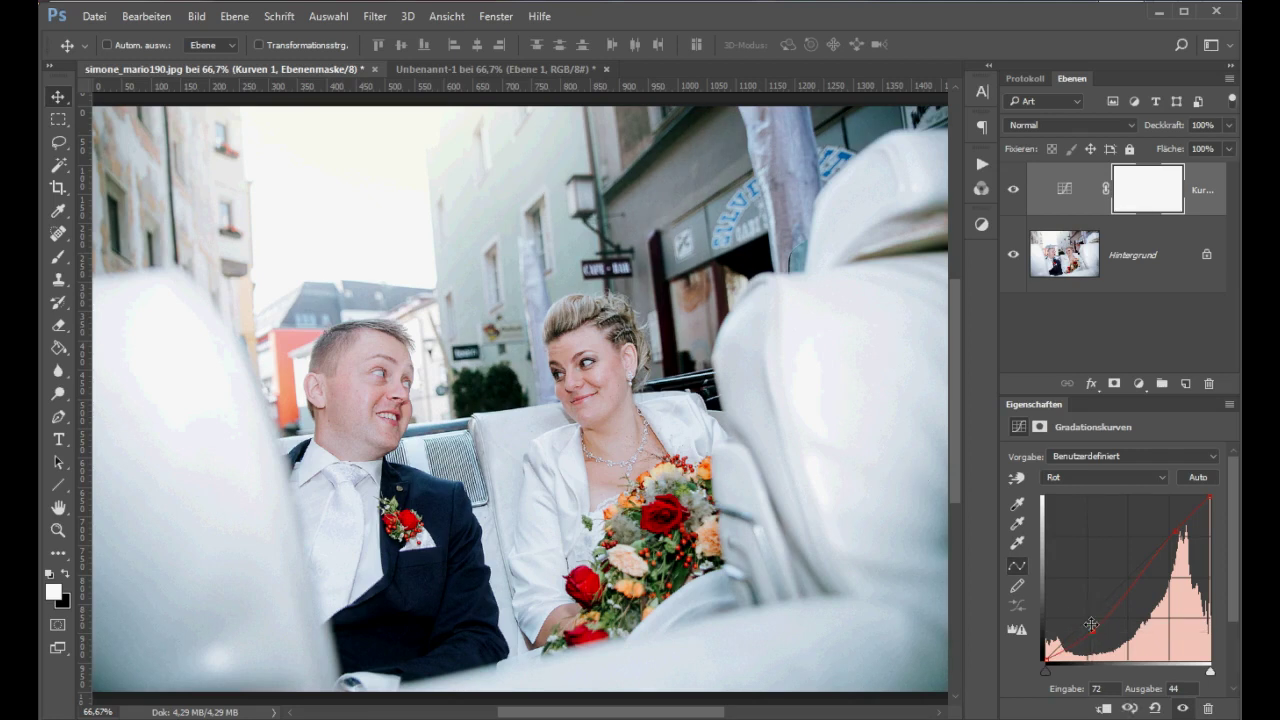
pyautogui.moveTo(1091, 625); pyautogui.dragTo(1085, 624)
pyautogui.moveTo(1179, 529)
pyautogui.mouseDown()
pyautogui.moveTo(1167, 522)
pyautogui.moveTo(1179, 540)
pyautogui.moveTo(1171, 533)
pyautogui.mouseUp()
# Select the Grün channel, compare against the colour-wheel document, and add a curve midpoint.
pyautogui.click(1128, 479)
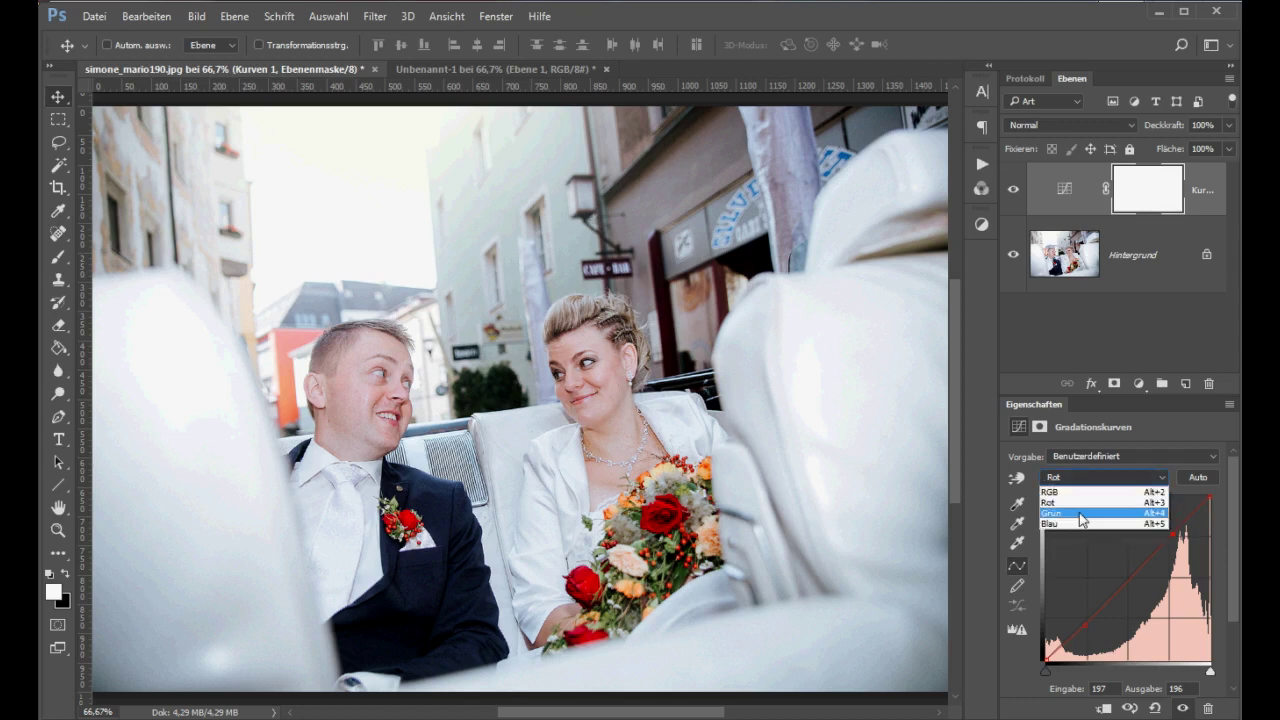
pyautogui.click(1135, 511)
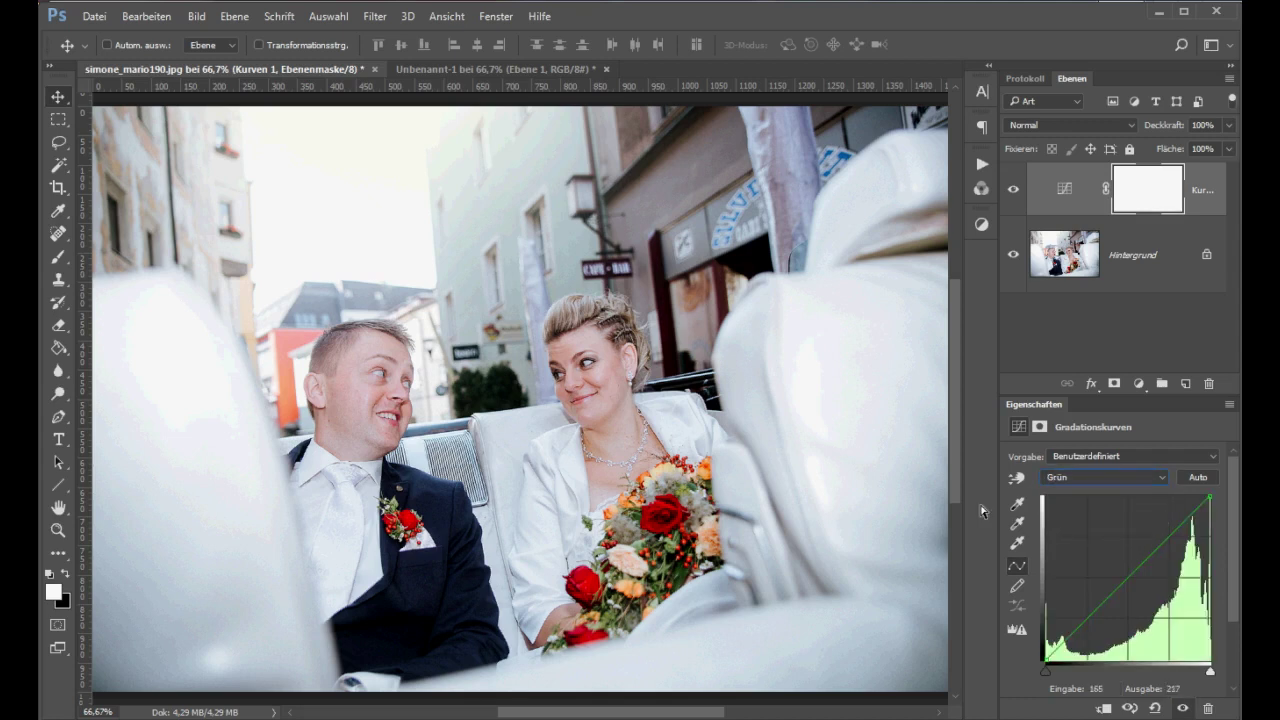
pyautogui.hotkey('ctrl', 'Tab')
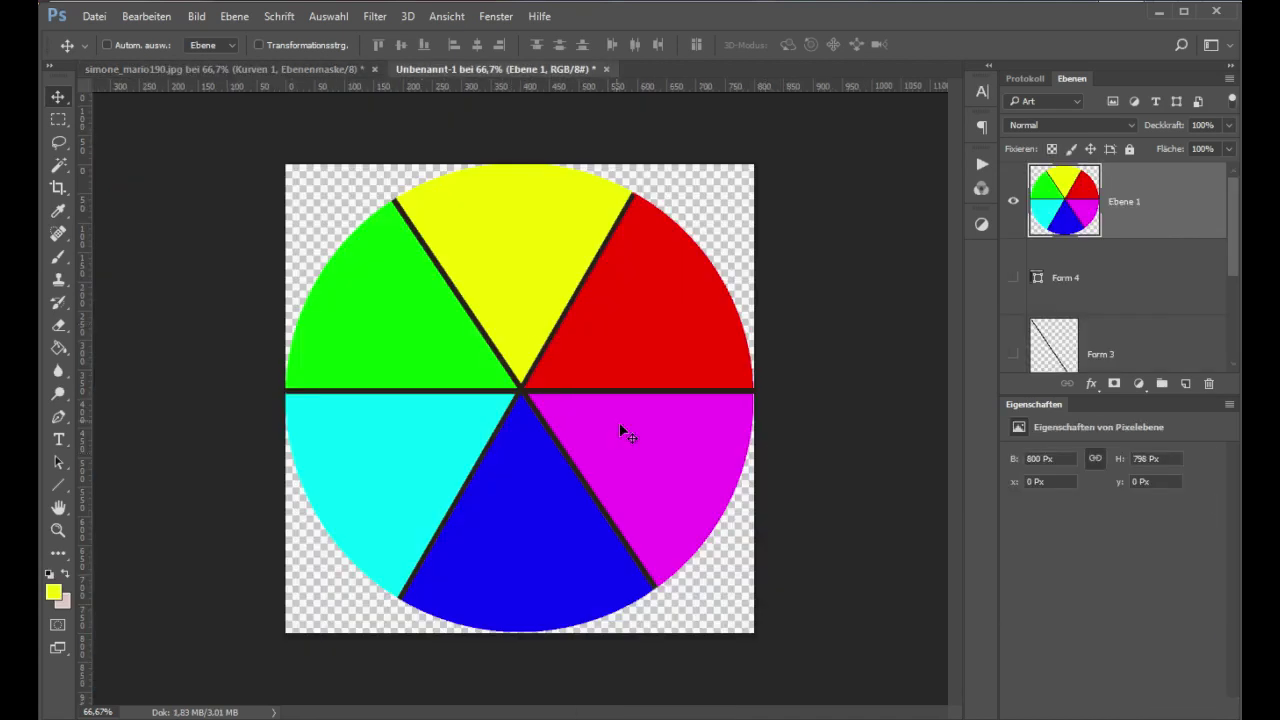
pyautogui.hotkey('ctrl', 'Tab')
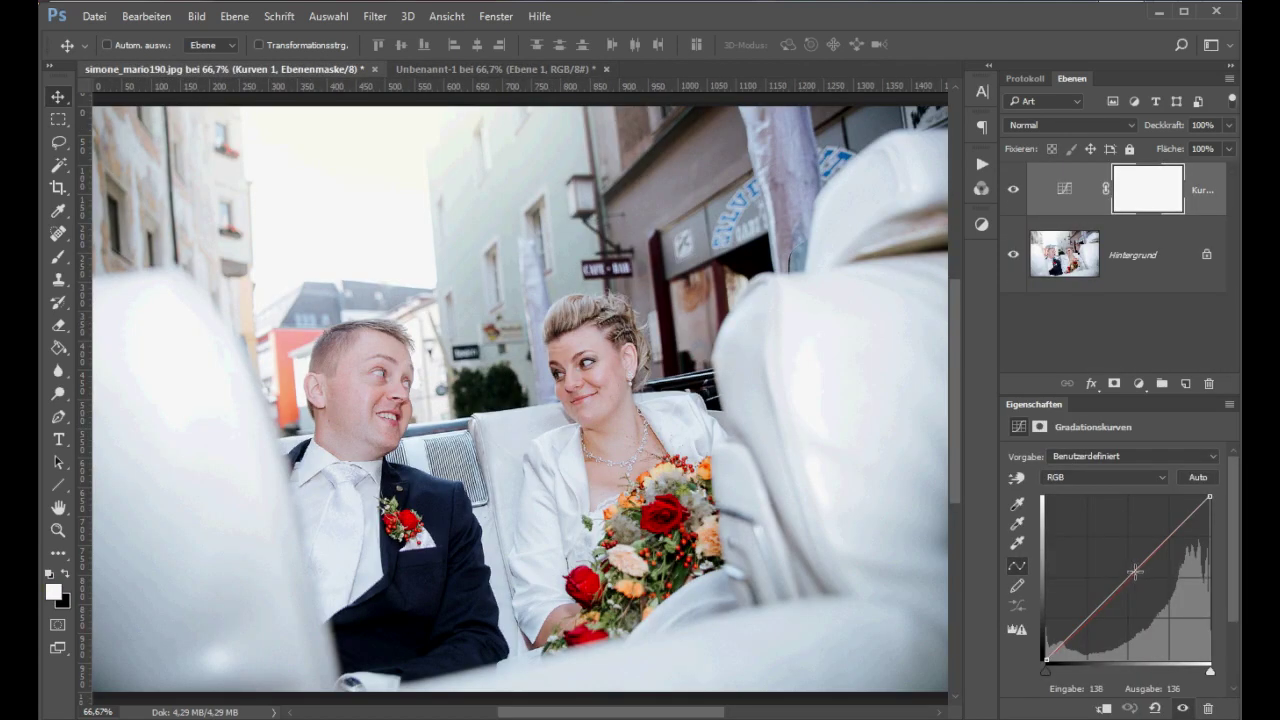
pyautogui.click(1130, 574)
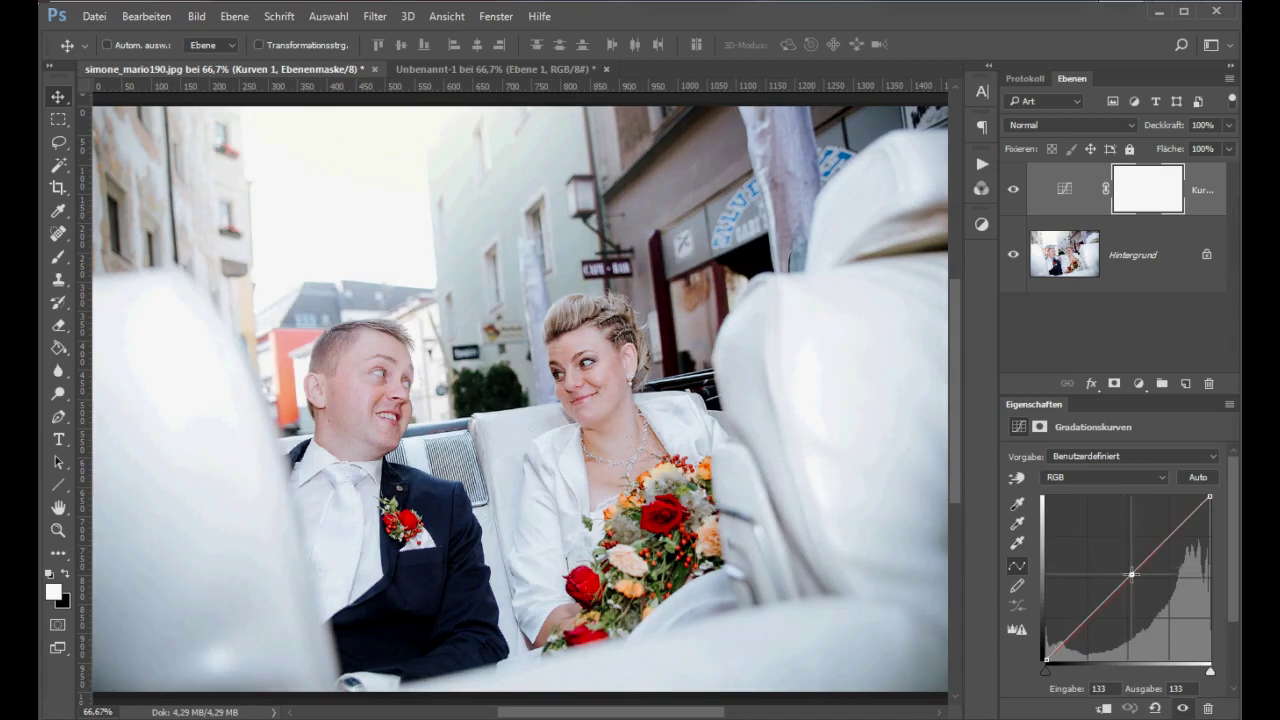
# Pull the green midtones down from 137 to 121, then show the Blau curve.
pyautogui.click(1105, 477)
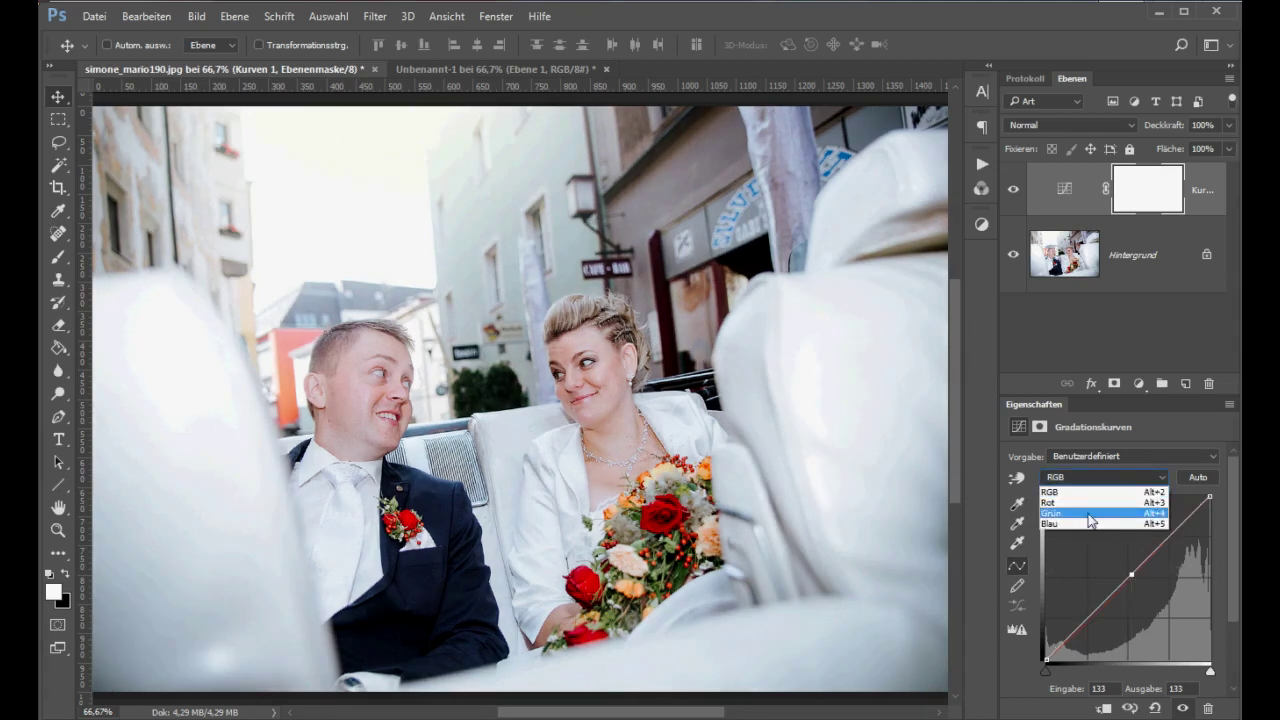
pyautogui.click(1089, 513)
pyautogui.moveTo(1122, 583)
pyautogui.mouseDown()
pyautogui.moveTo(1123, 572)
pyautogui.moveTo(1134, 582)
pyautogui.mouseUp()
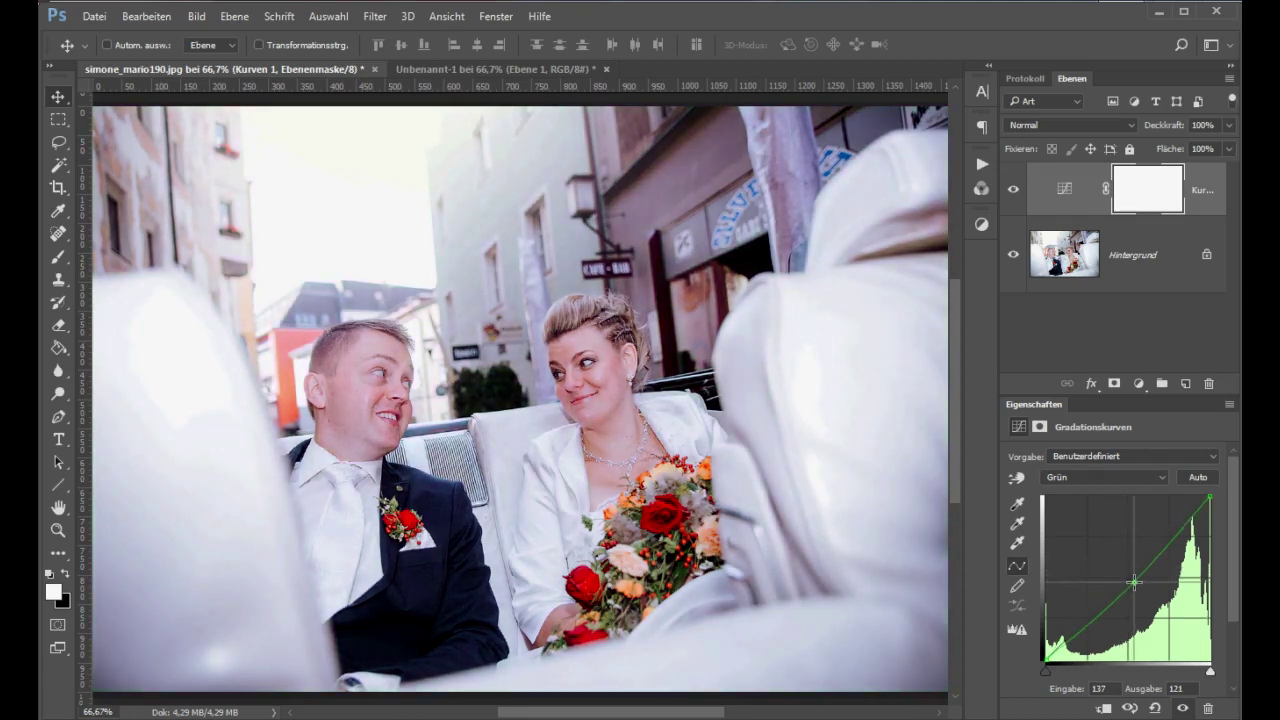
pyautogui.click(1079, 480)
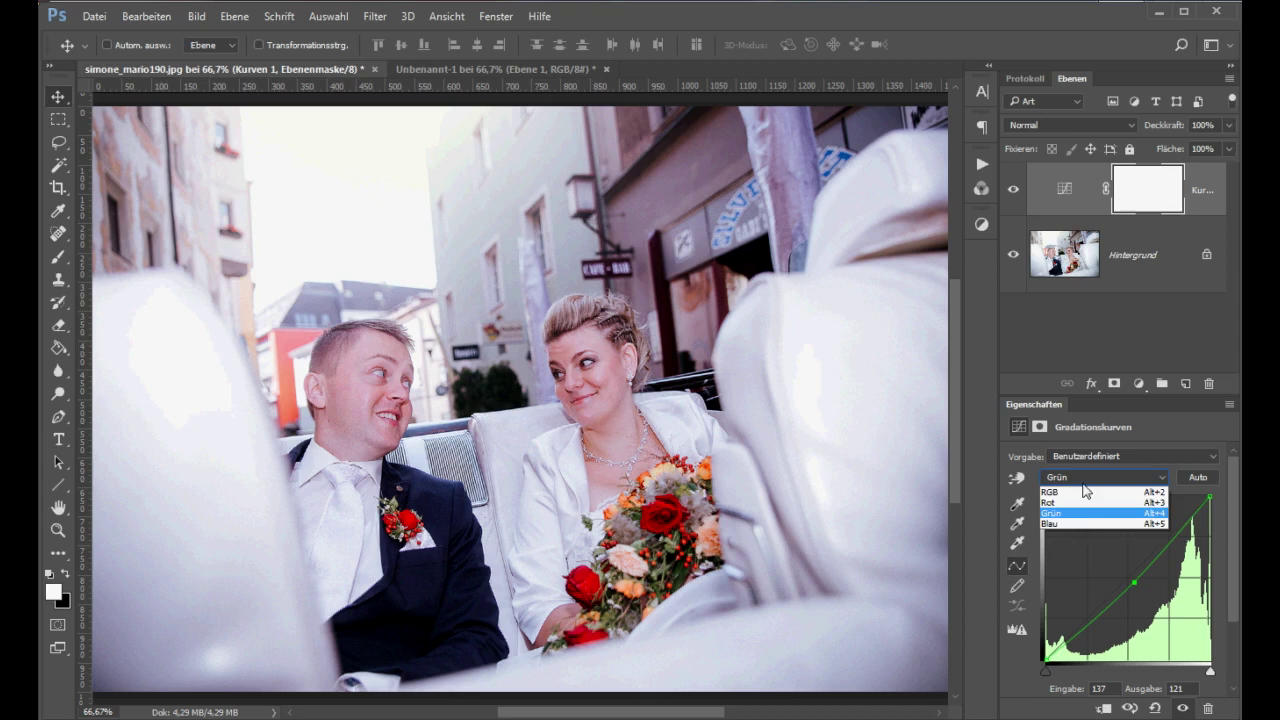
pyautogui.click(1087, 525)
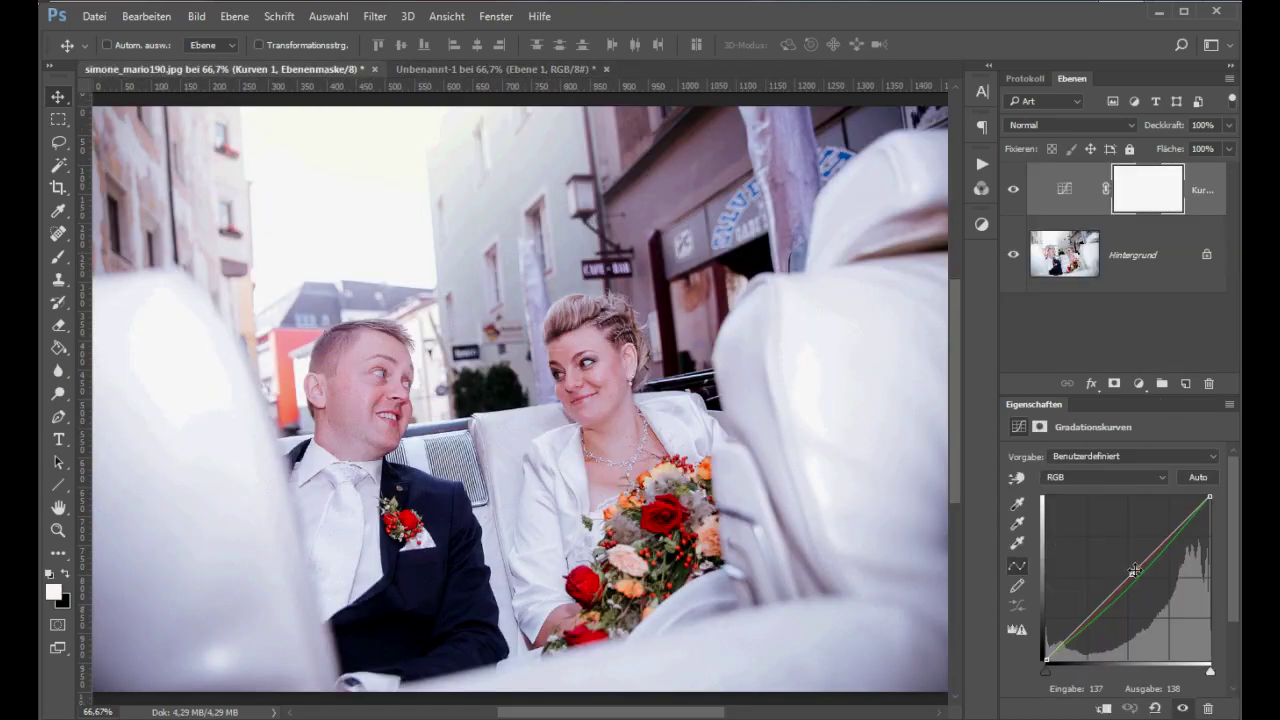
pyautogui.click(1103, 482)
# Lower the Blau curve, mapping input 144 to 113 and 210 to 184.
pyautogui.click(1097, 523)
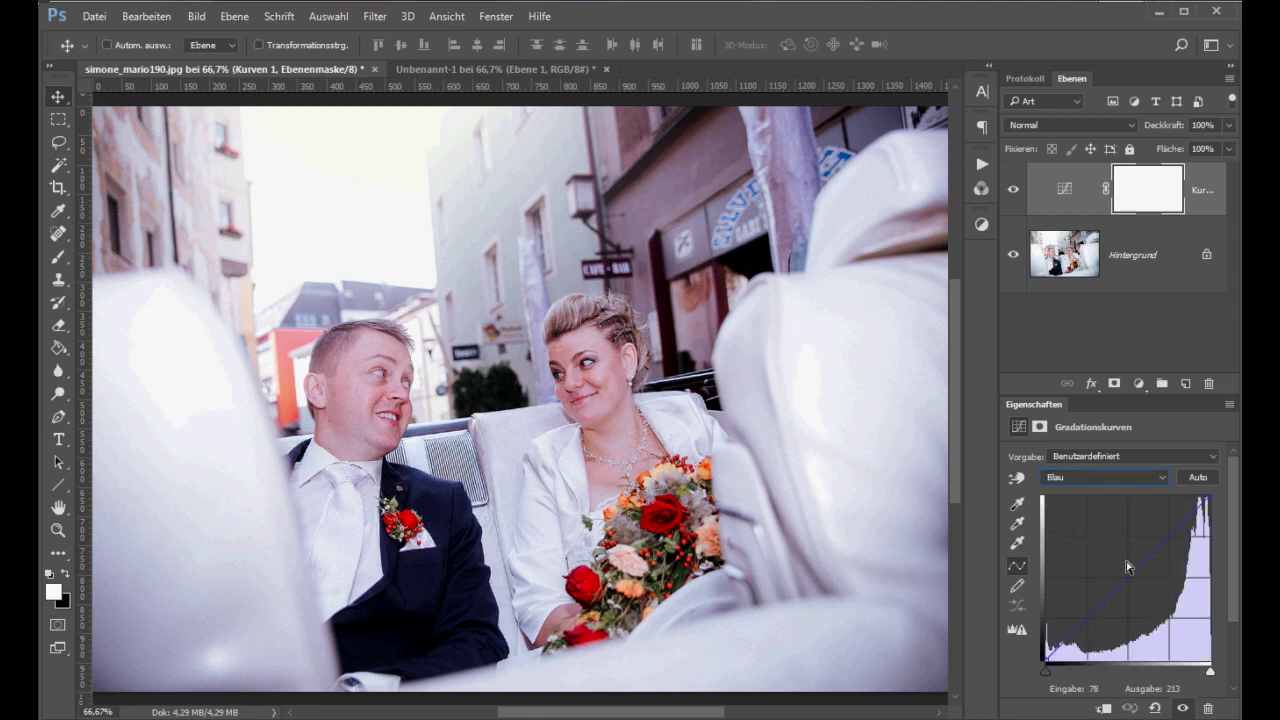
pyautogui.moveTo(1121, 586)
pyautogui.mouseDown()
pyautogui.moveTo(1118, 567)
pyautogui.moveTo(1138, 587)
pyautogui.mouseUp()
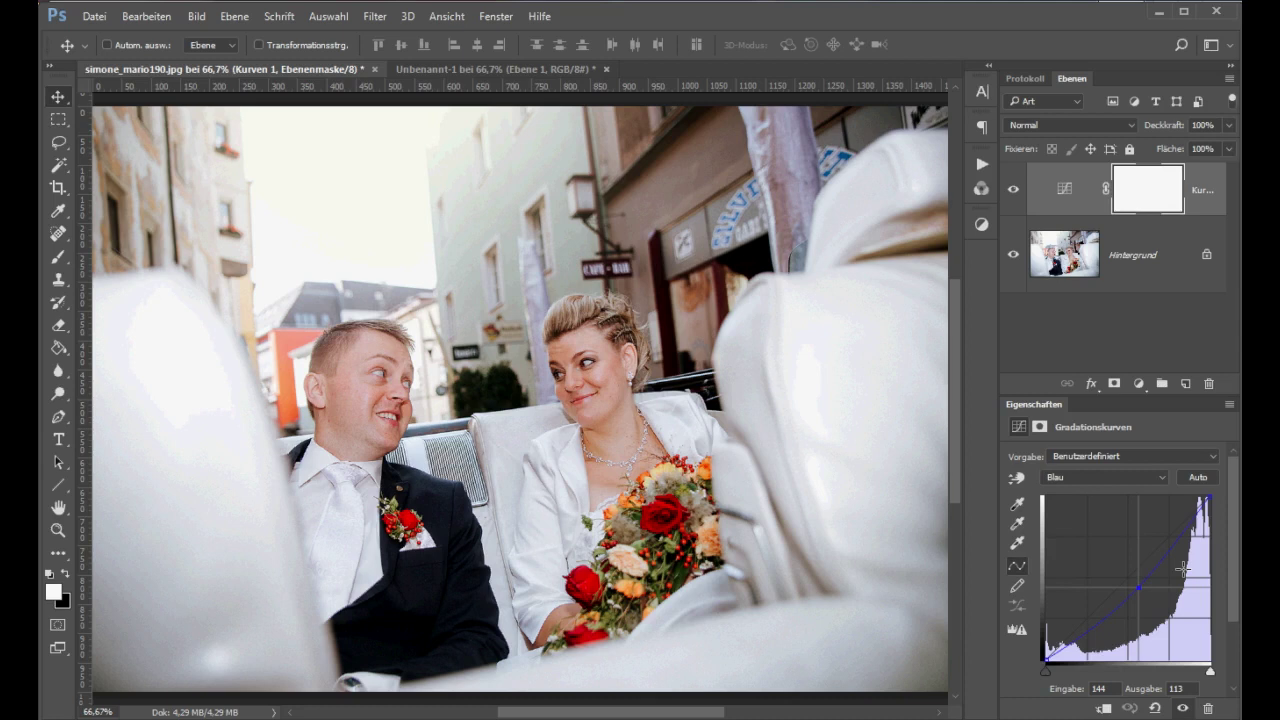
pyautogui.click(1179, 542)
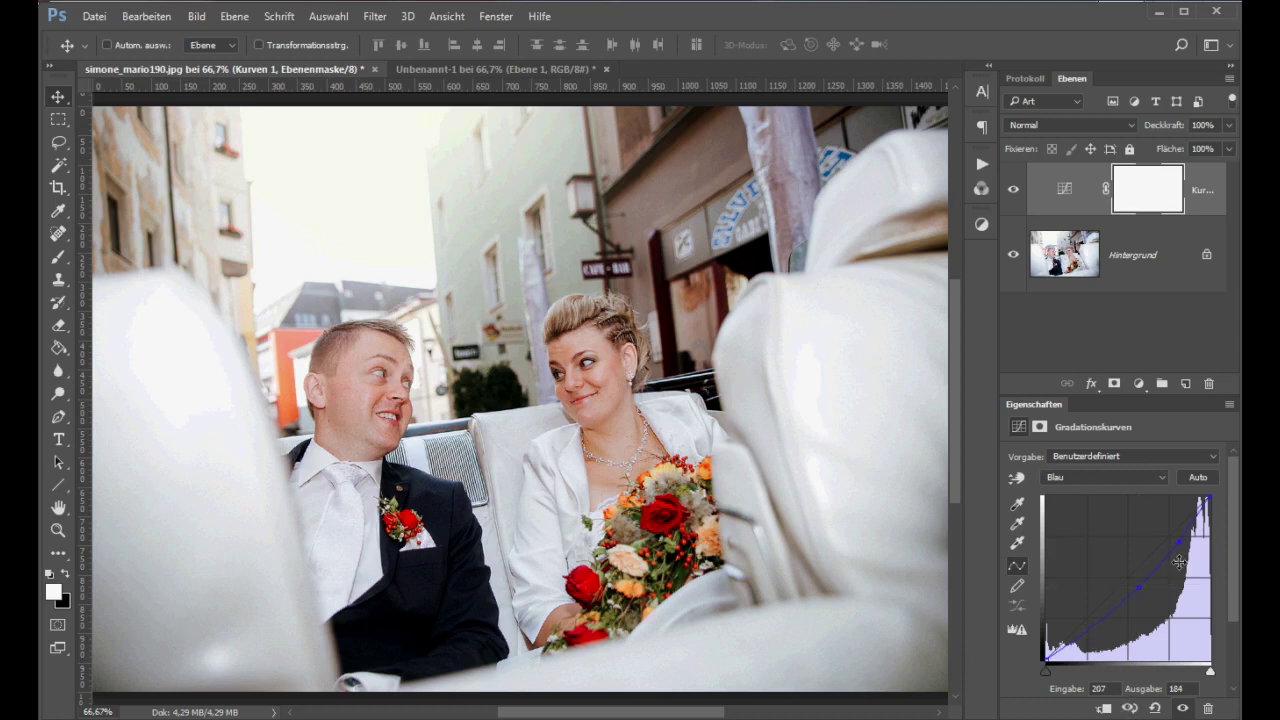
pyautogui.moveTo(1179, 542); pyautogui.dragTo(1182, 542)
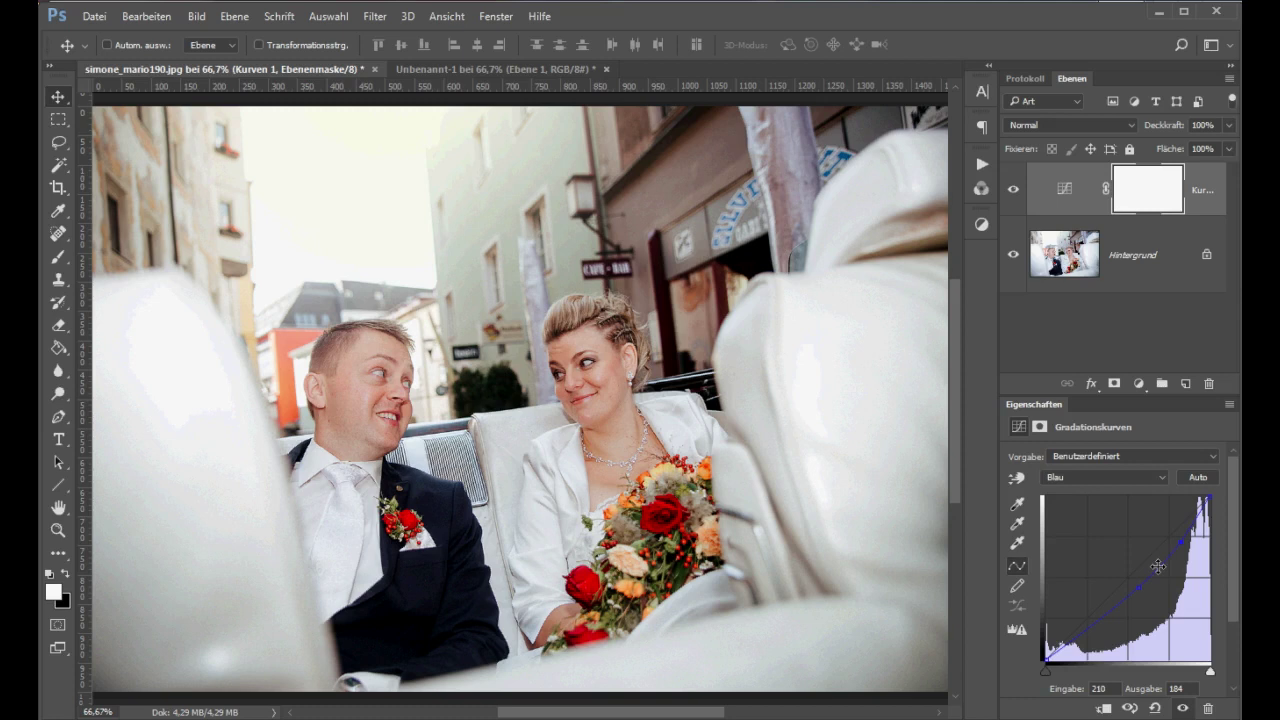